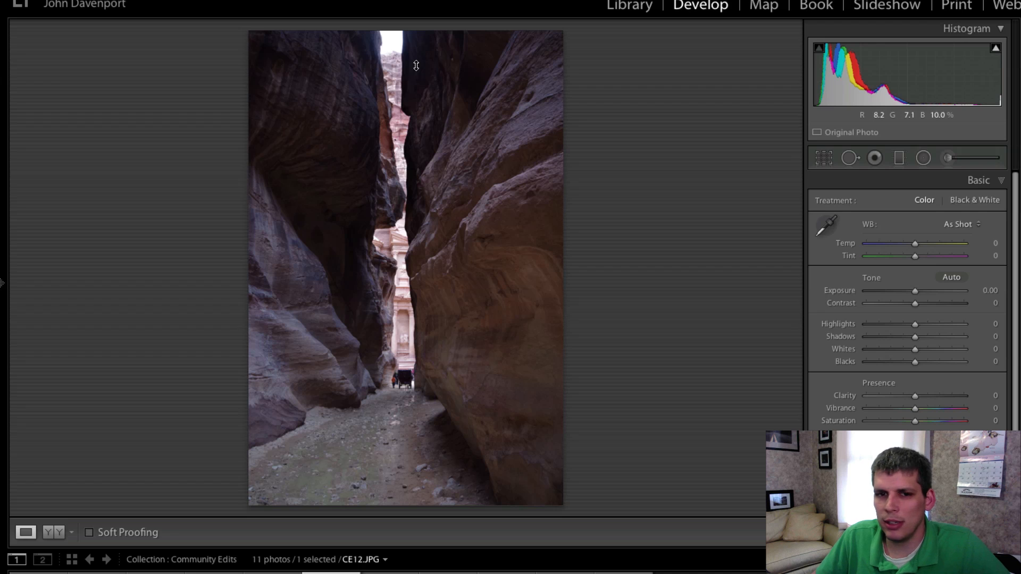
Zoom in and pan around the photo to examine the bright sky at the top of the canyon
click(397, 48)
drag(405, 53, 452, 367)
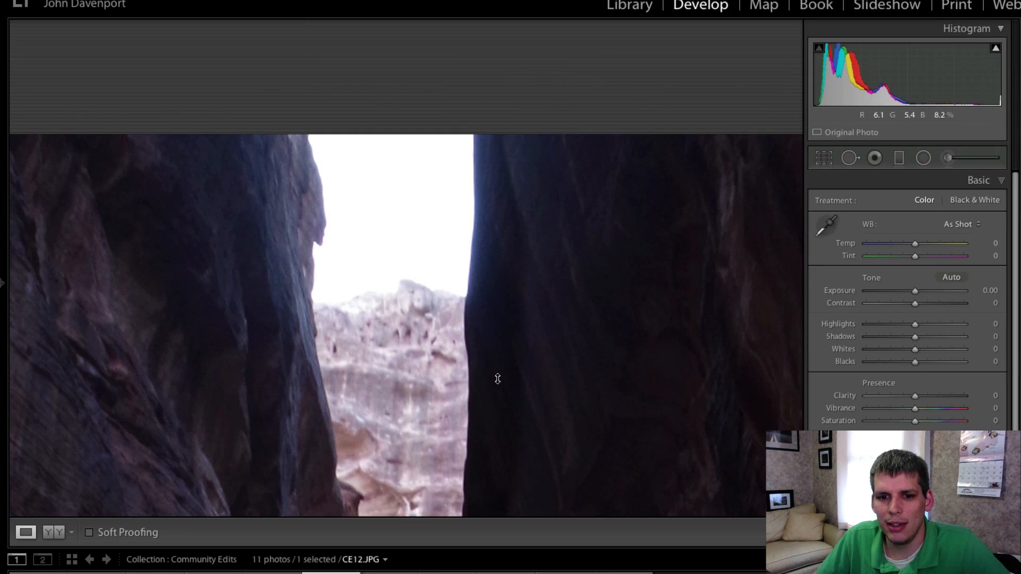
drag(396, 336, 393, 326)
click(393, 326)
click(394, 326)
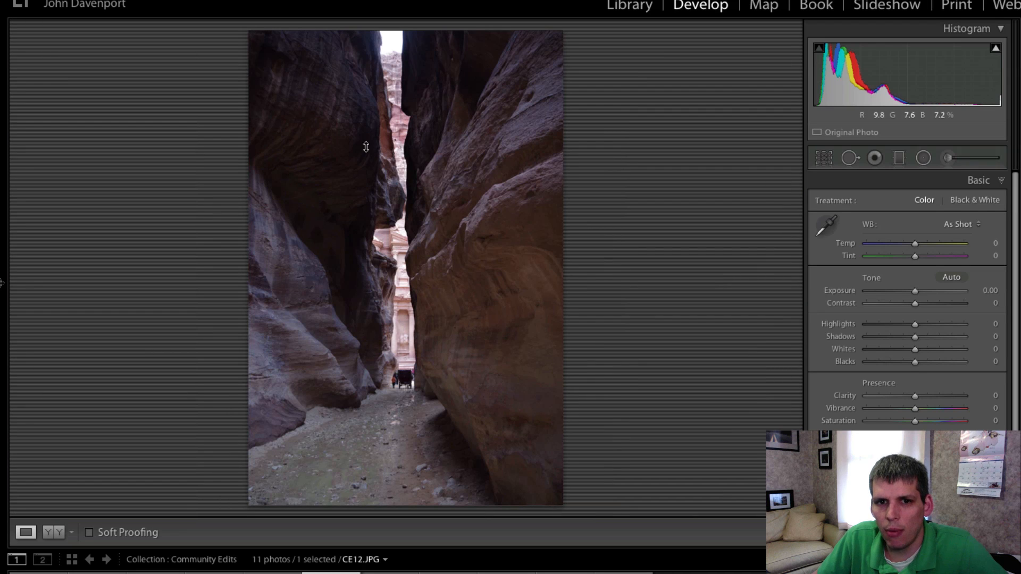
click(398, 39)
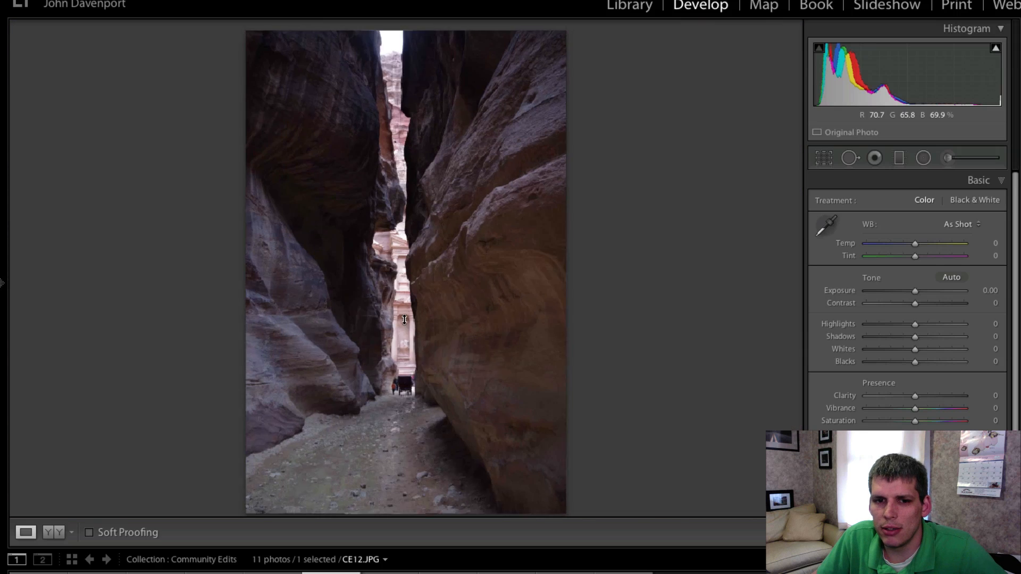
click(408, 208)
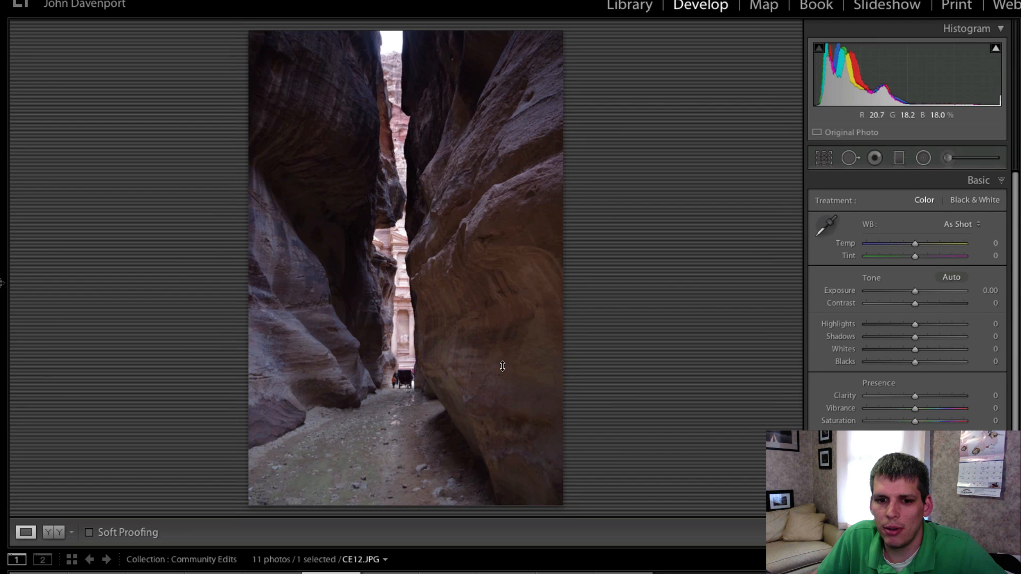
Zoom in to inspect the carriage on the canyon floor and the sky gap at the top again
click(390, 383)
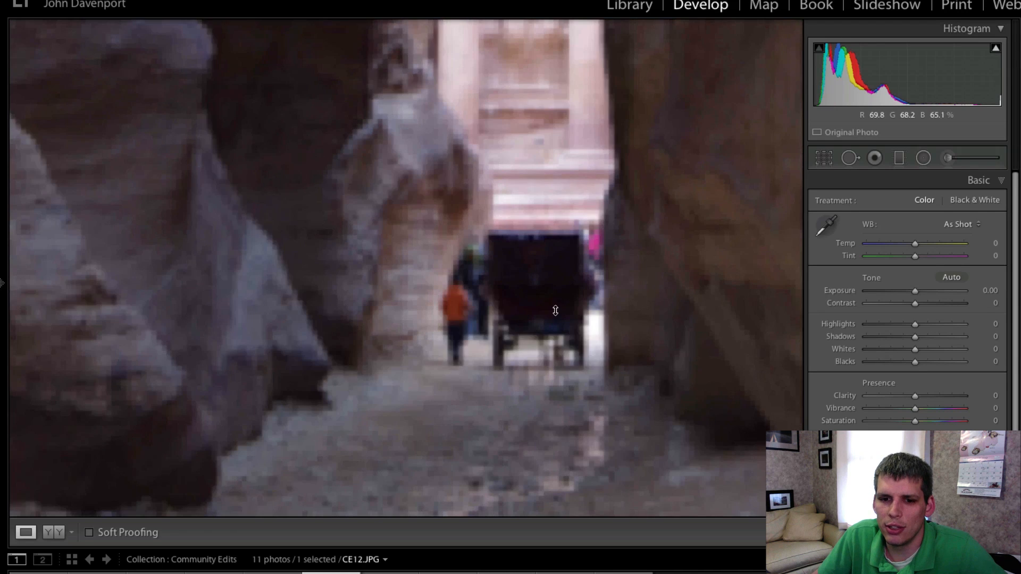
drag(637, 310, 327, 238)
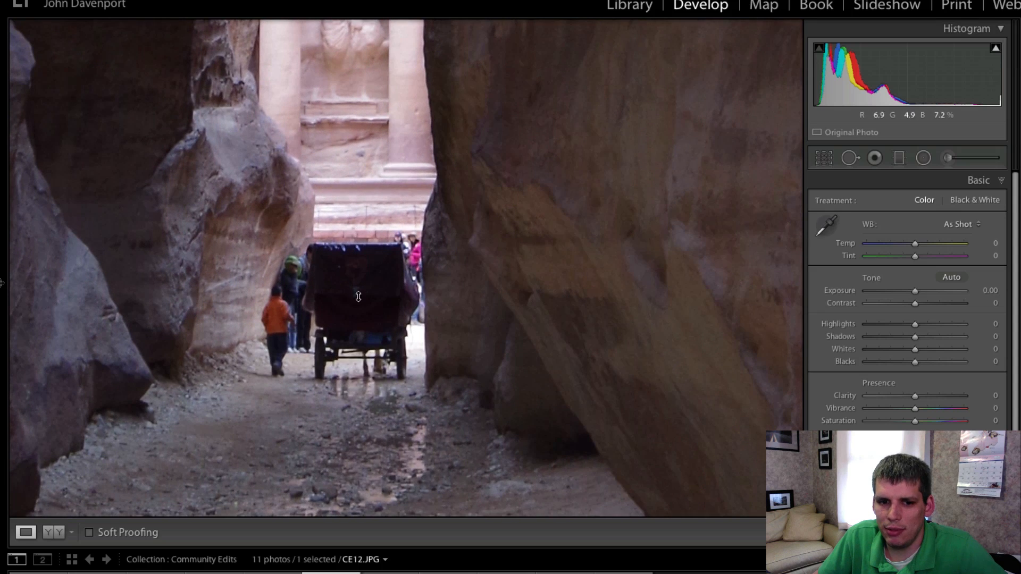
drag(524, 158, 515, 157)
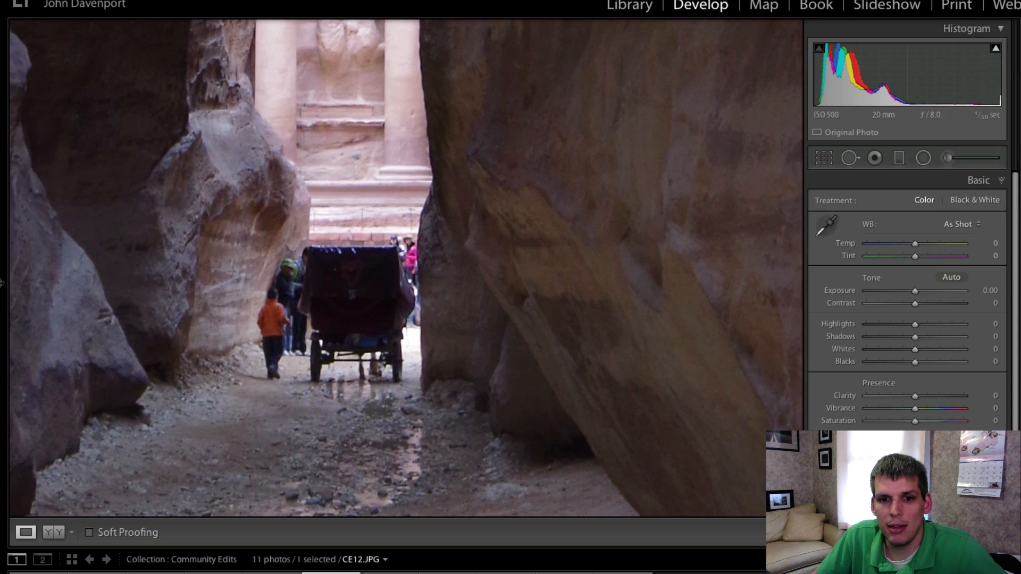
click(515, 158)
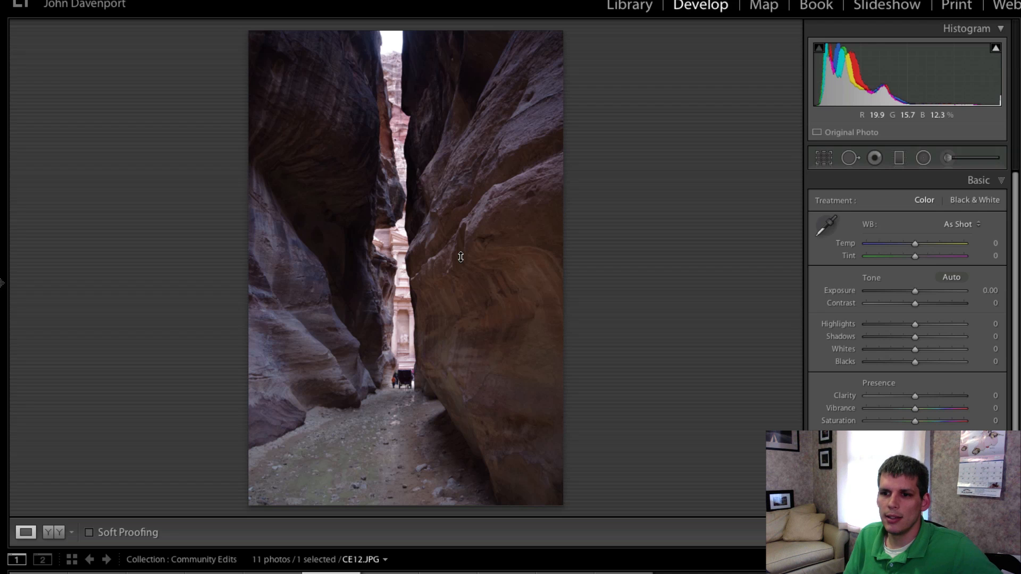
click(384, 50)
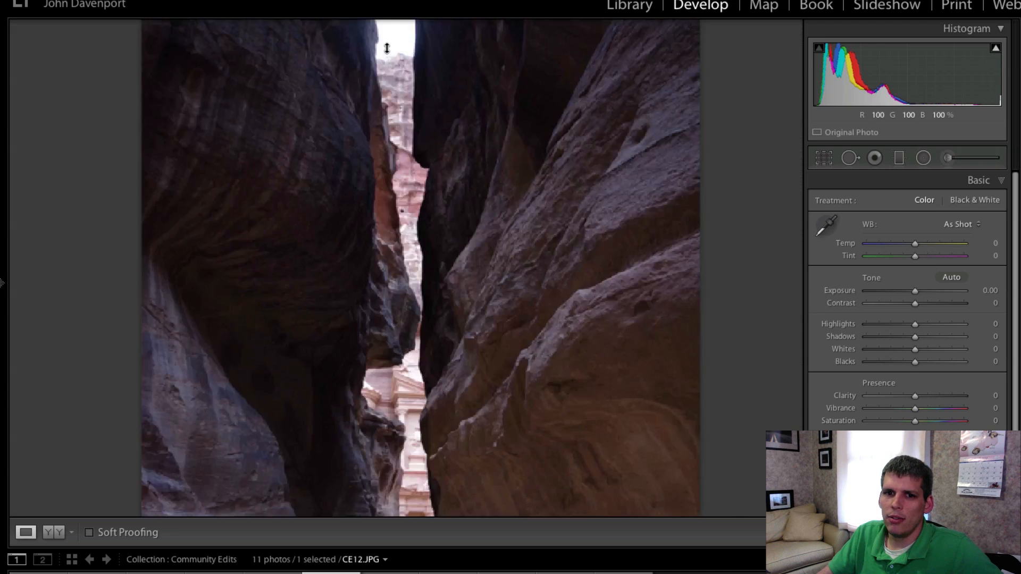
drag(472, 79, 492, 233)
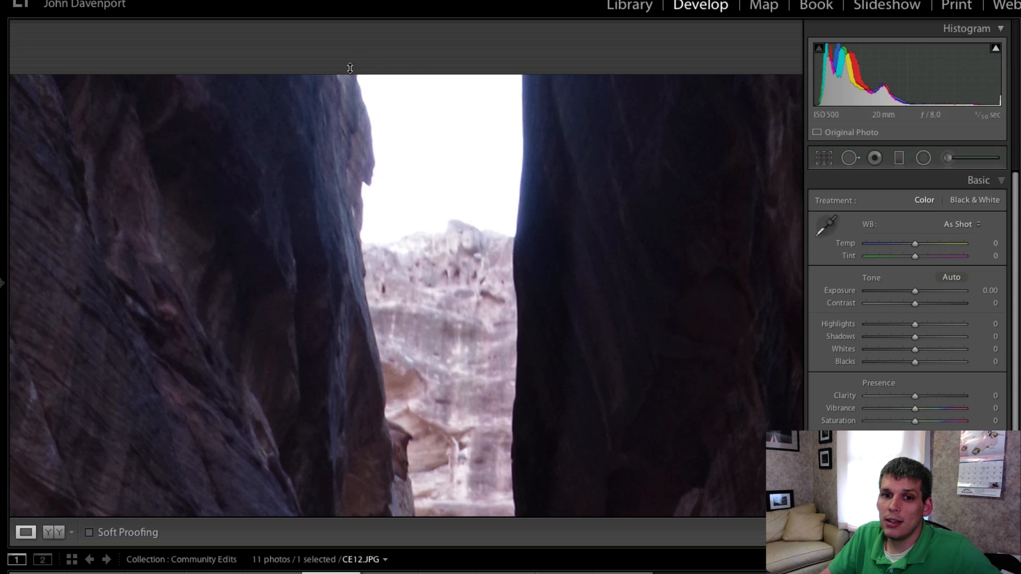
click(508, 189)
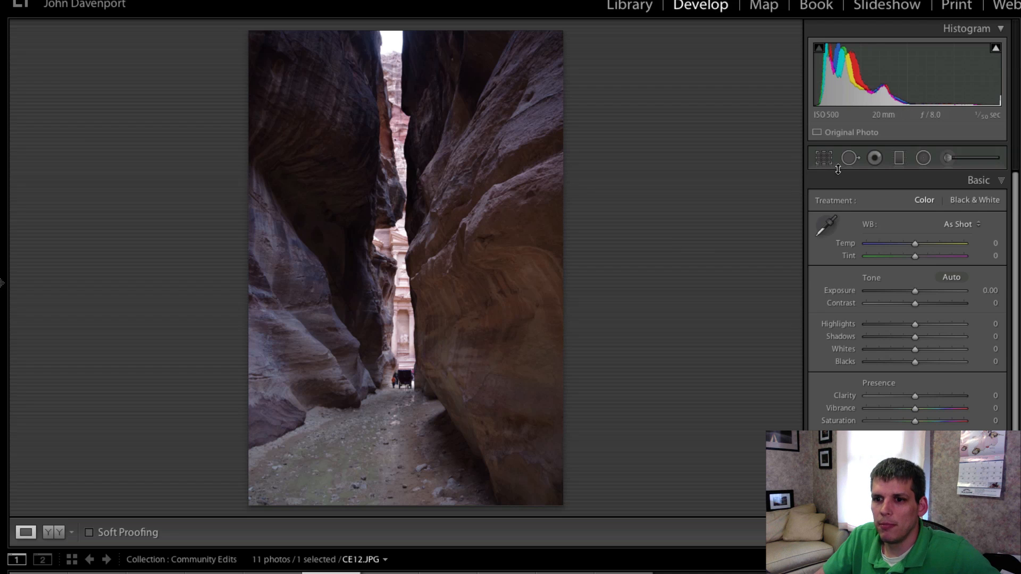
Crop the top edge of the photo down to trim away the bright sky
click(824, 157)
drag(408, 29, 426, 53)
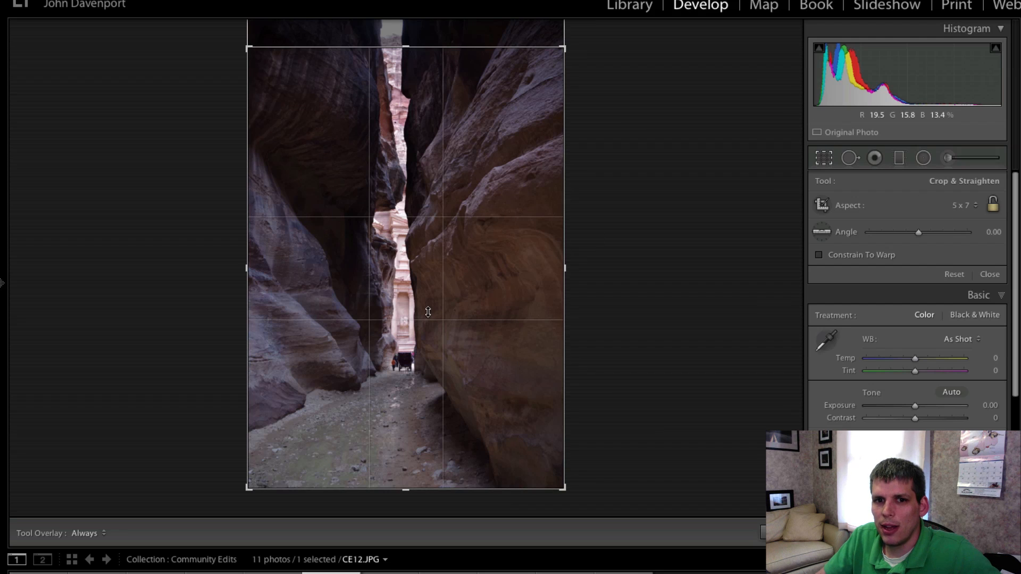
key(Return)
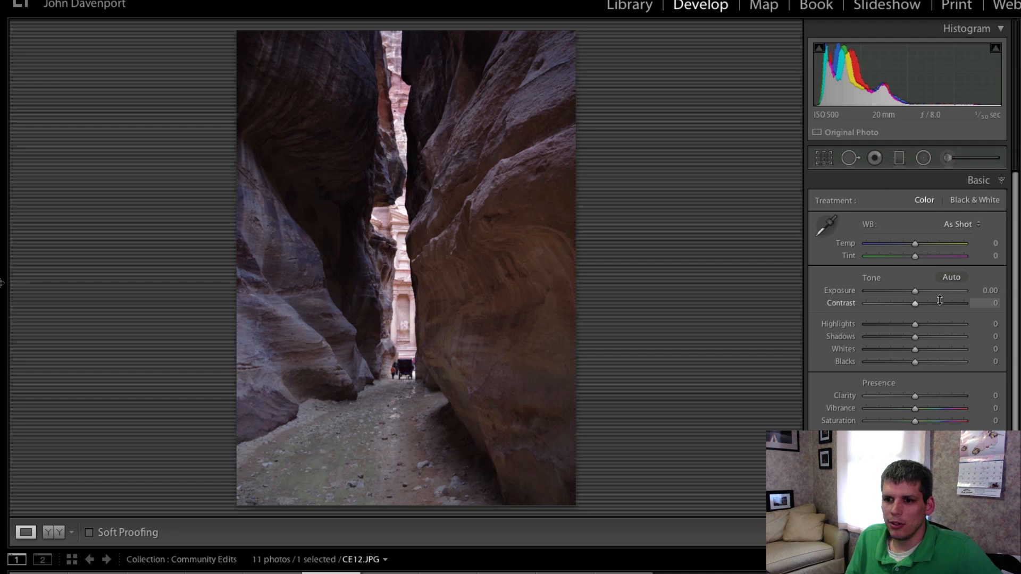
Set Highlights to -45 and Shadows to +60
drag(914, 340, 981, 339)
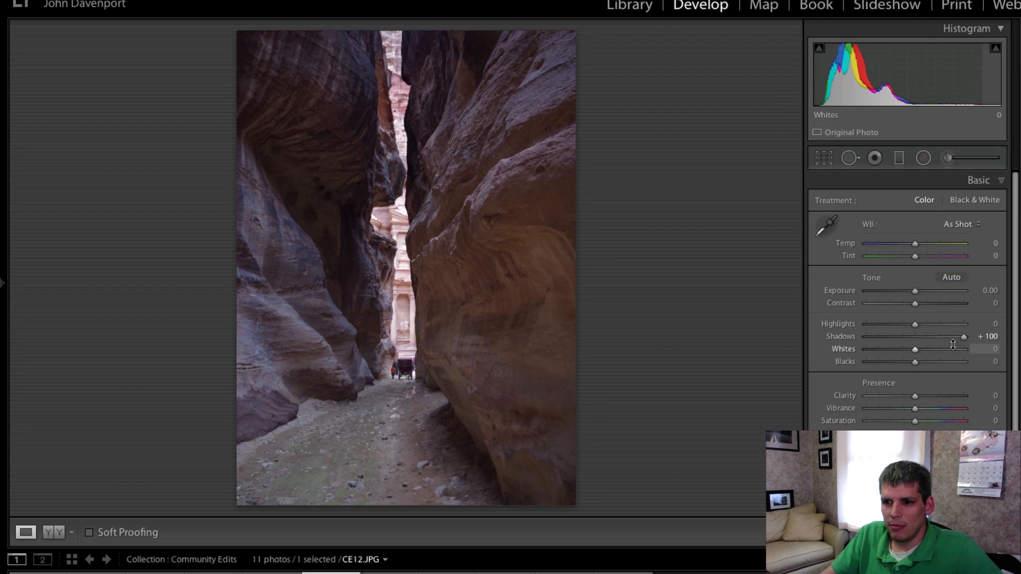
drag(914, 324, 888, 325)
drag(963, 337, 897, 327)
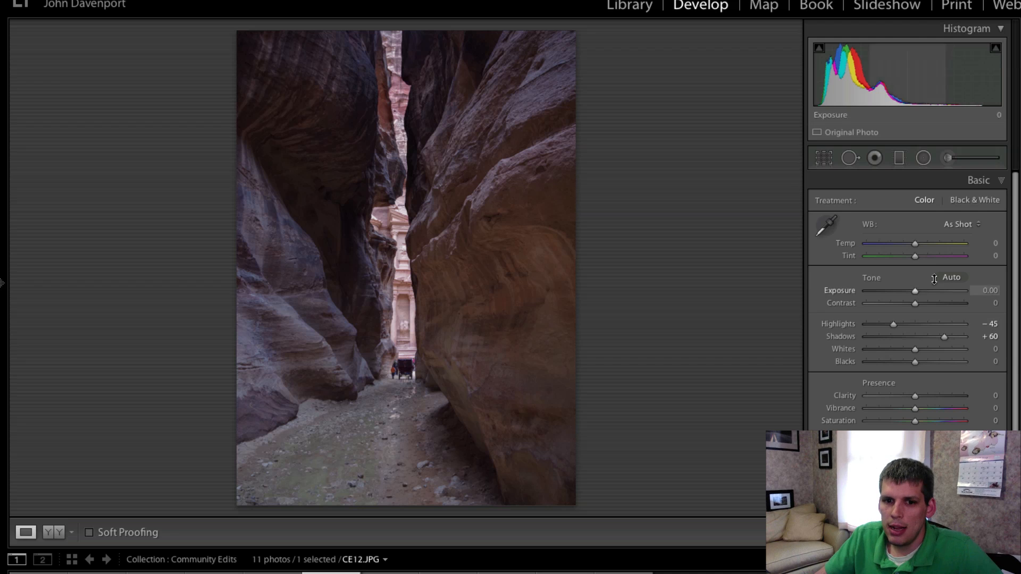
Raise Exposure to +0.85 and zoom in to check the lit facade
drag(919, 292, 926, 291)
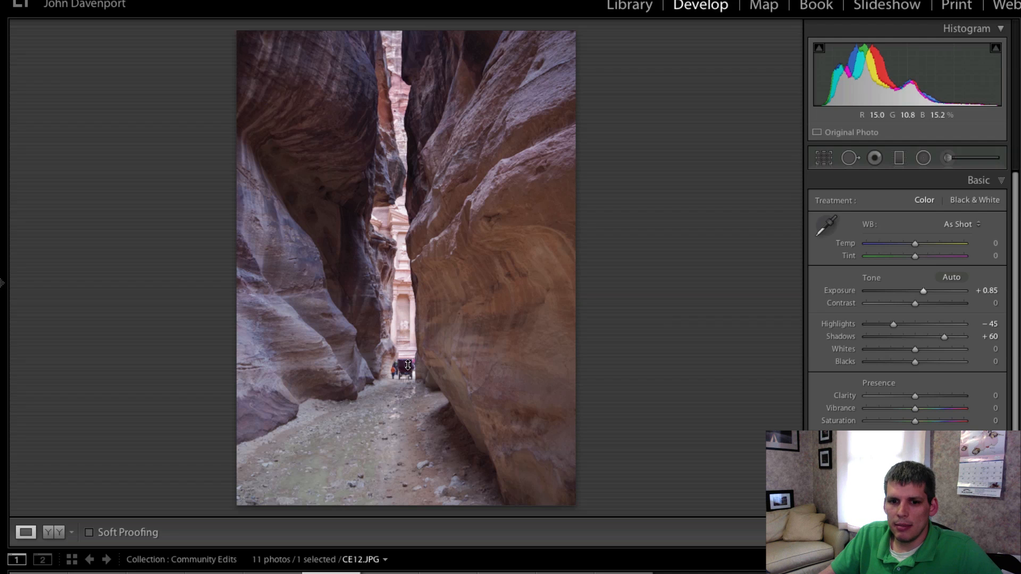
click(409, 296)
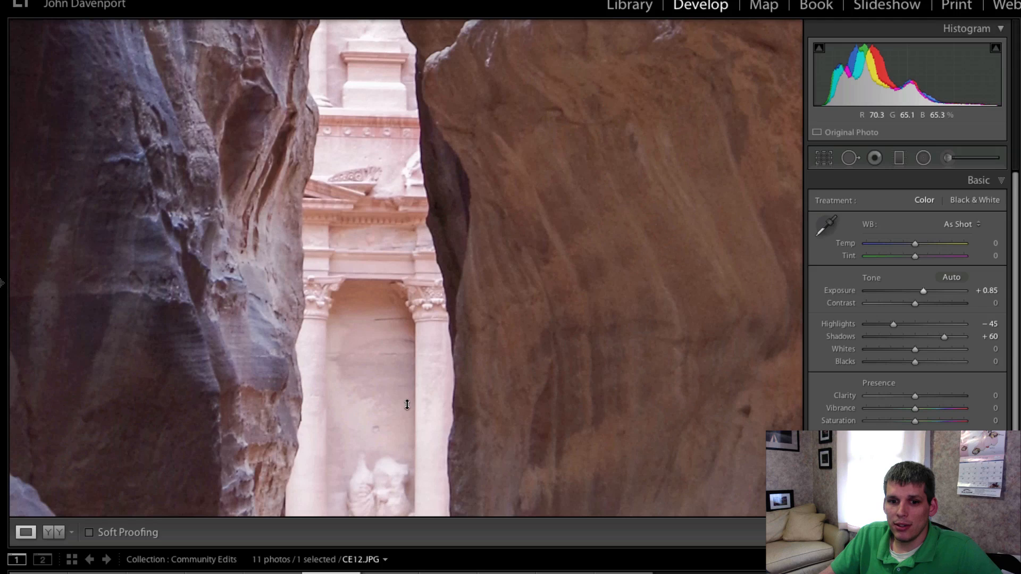
click(397, 335)
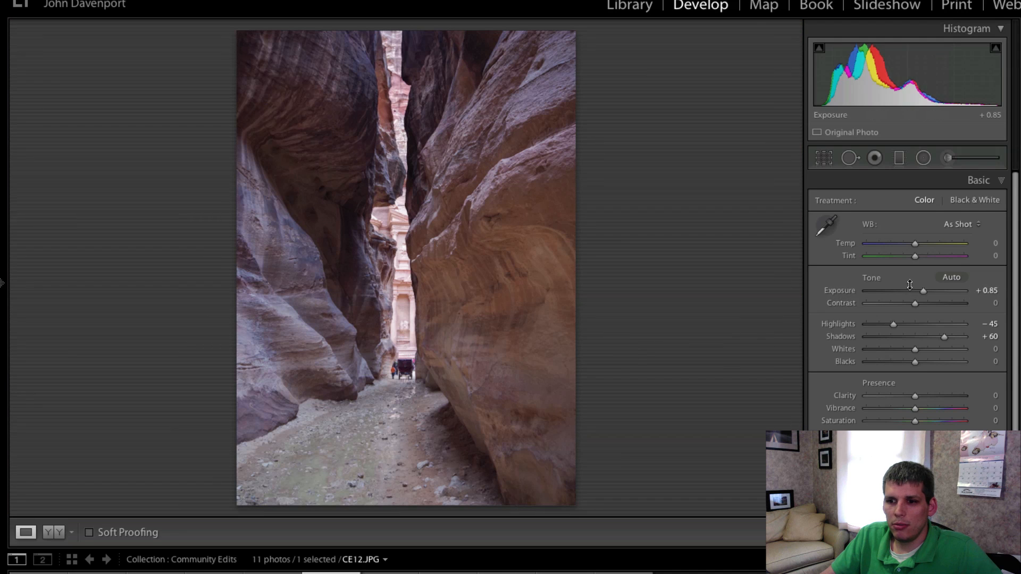
Set Exposure to +1.10 and Highlights to -100, zooming in to check the facade
drag(924, 297, 856, 323)
click(385, 230)
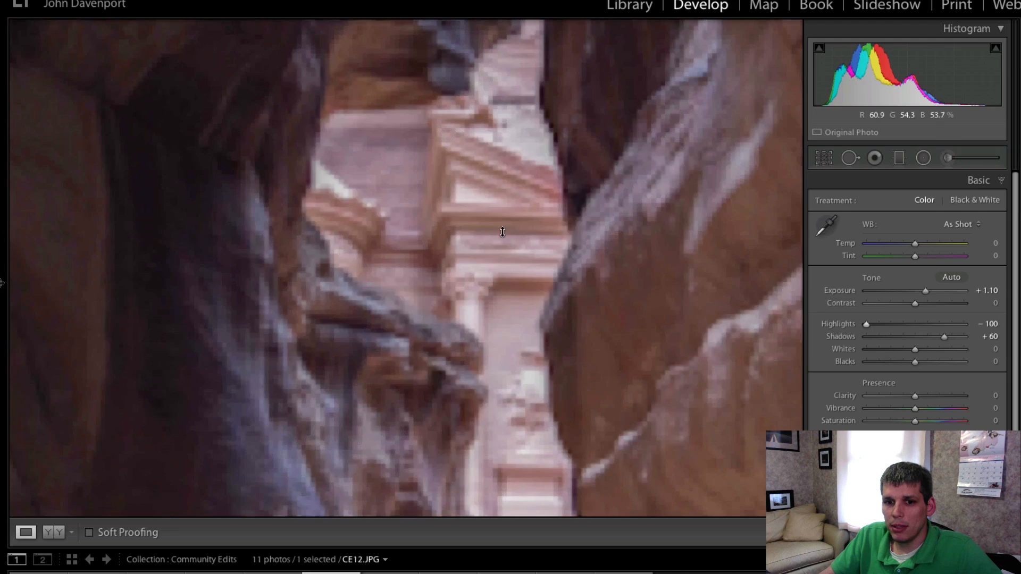
click(507, 304)
mouse_move(866, 324)
mouse_down()
mouse_move(900, 326)
mouse_move(847, 322)
mouse_up()
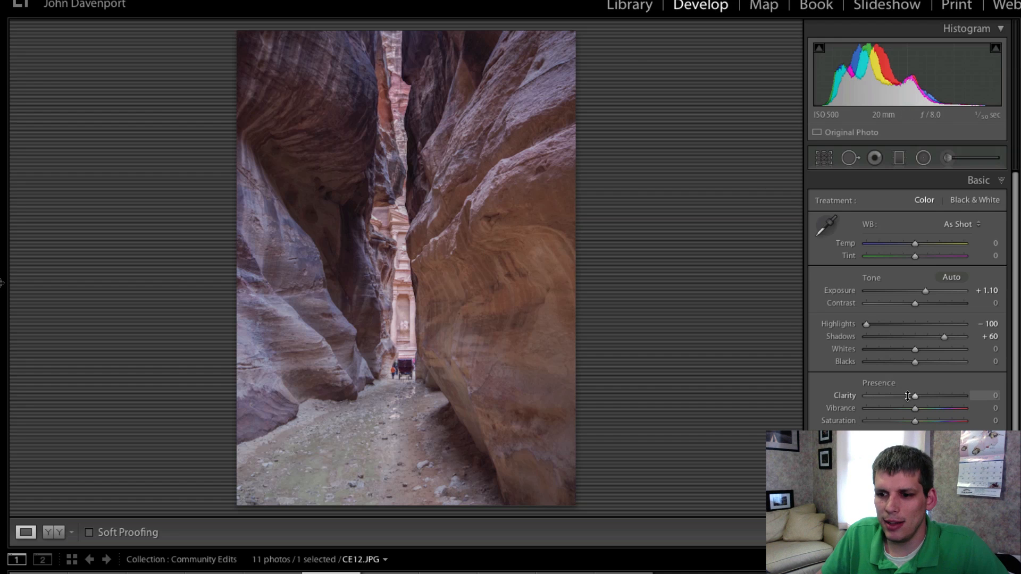
Set Clarity to +50 and warm the white balance to Temp +8 and Tint +9
drag(916, 399, 940, 396)
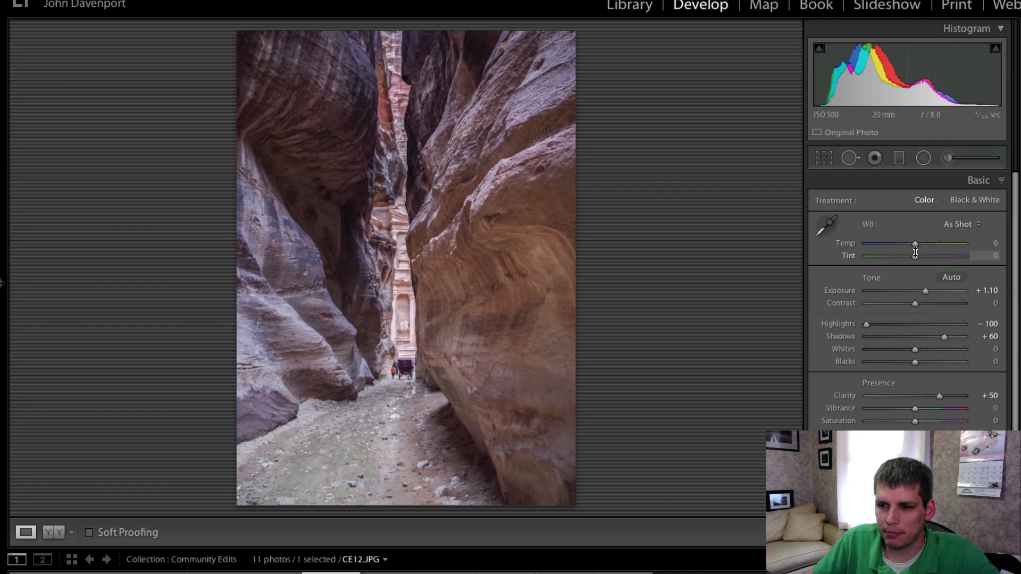
drag(914, 244, 925, 238)
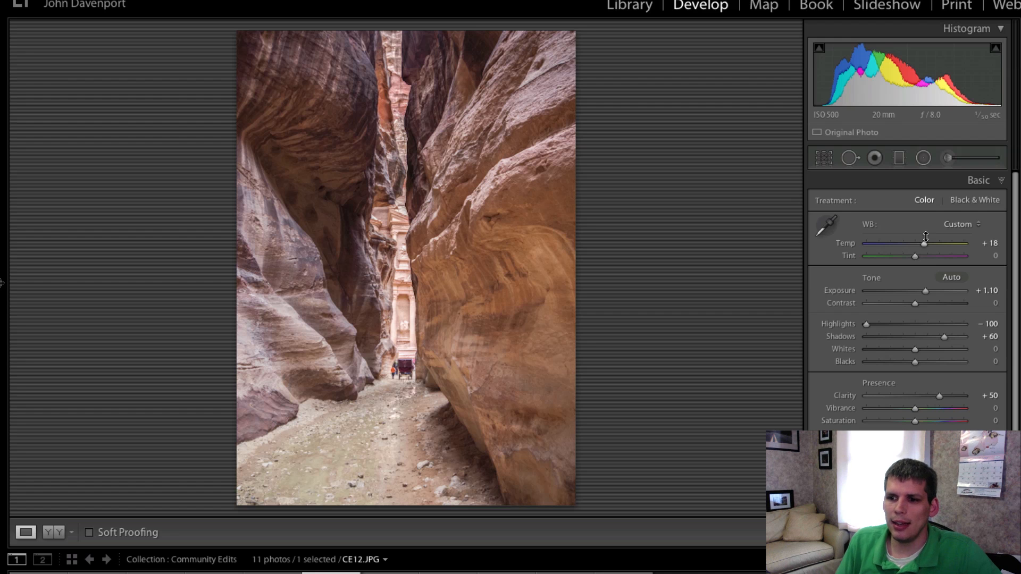
drag(924, 247, 916, 247)
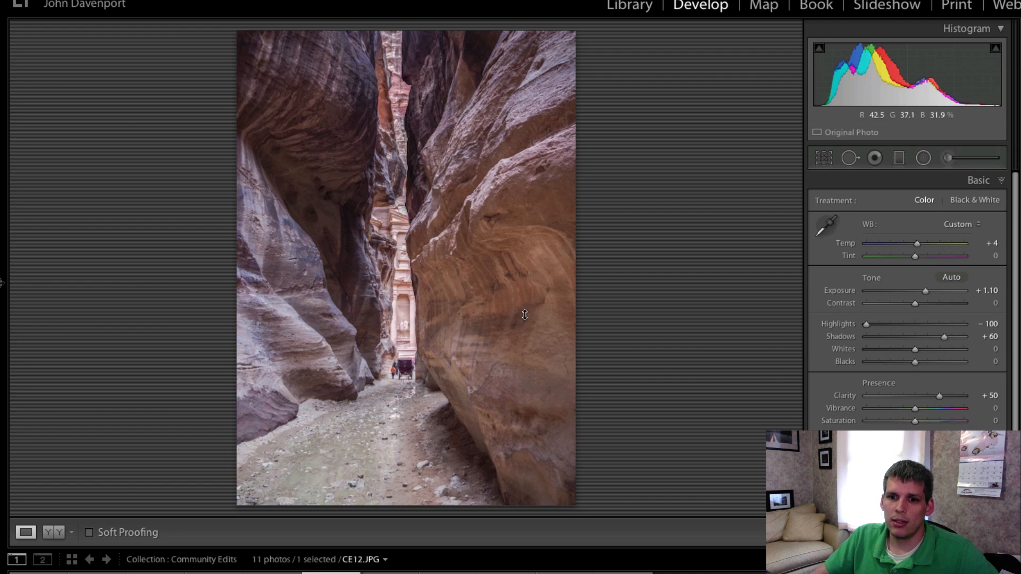
click(486, 239)
click(486, 238)
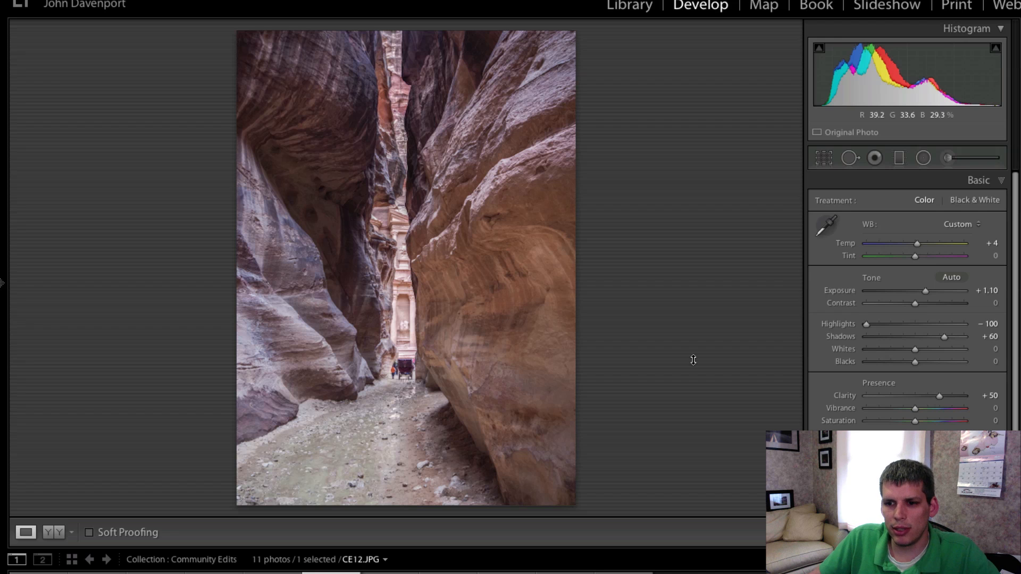
mouse_move(916, 244)
mouse_down()
mouse_move(908, 246)
mouse_move(923, 256)
mouse_move(919, 242)
mouse_up()
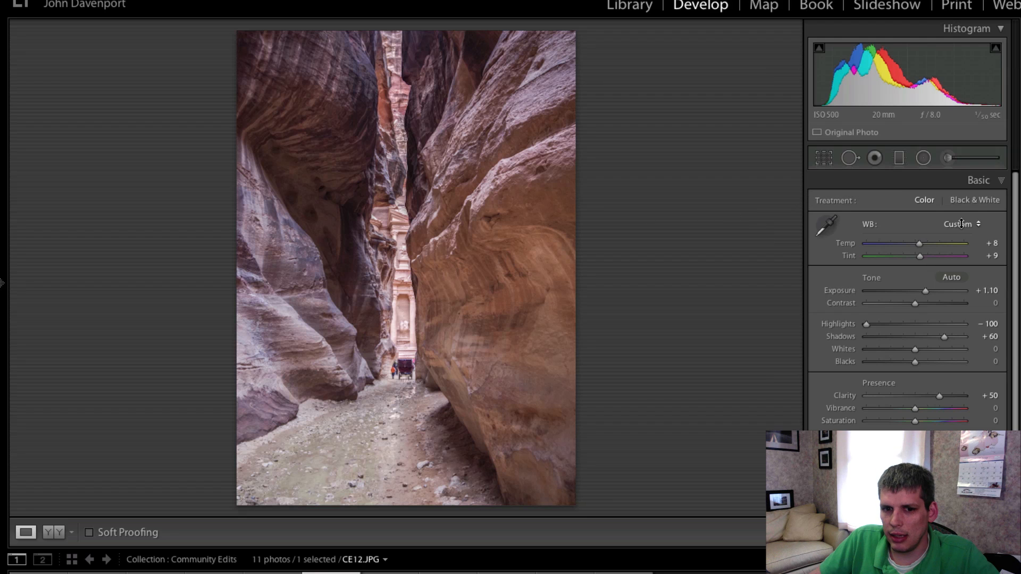
Set Vibrance to +52 and Saturation to +1
drag(915, 408, 941, 410)
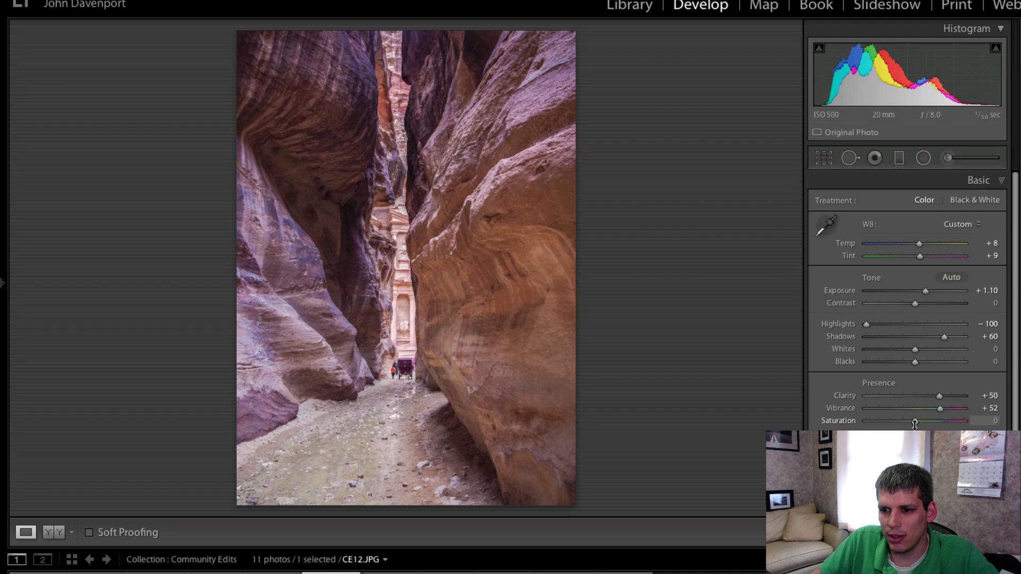
drag(915, 422, 915, 421)
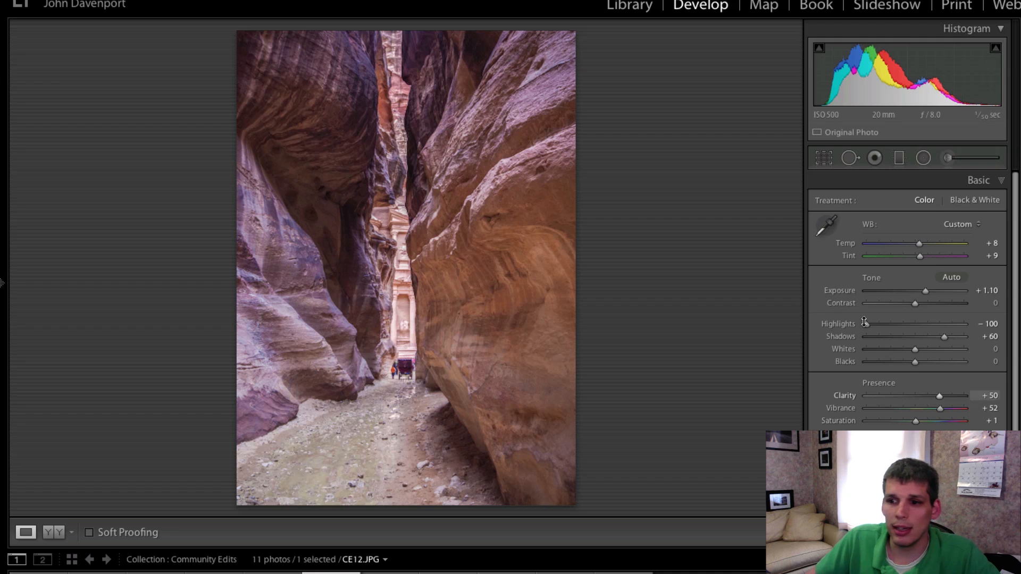
Set Exposure to +0.85 and Contrast to +18, then toggle the before/after view
mouse_move(924, 292)
mouse_down()
mouse_move(920, 302)
mouse_move(935, 302)
mouse_move(925, 304)
mouse_up()
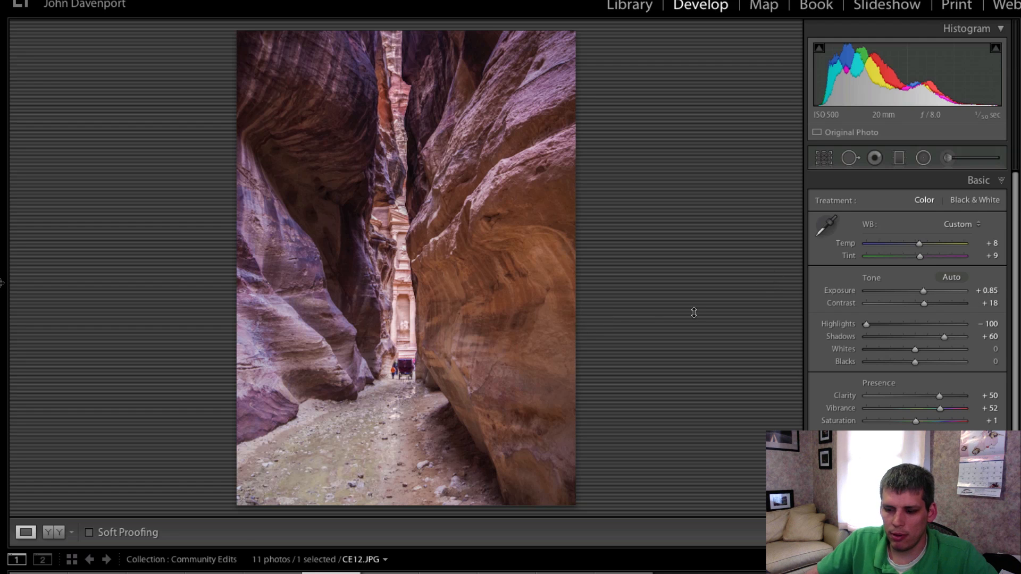
key(backslash)
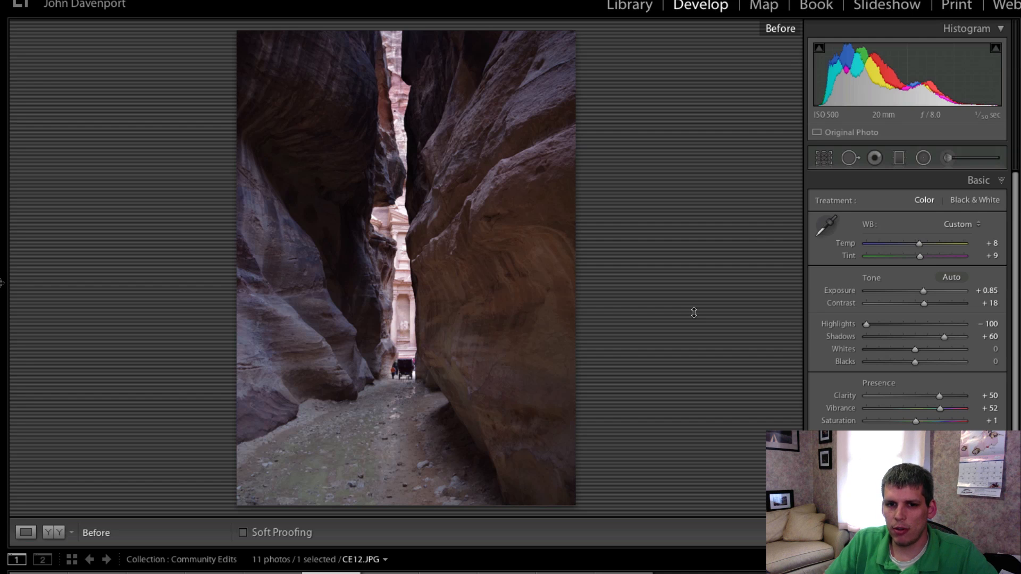
key(backslash)
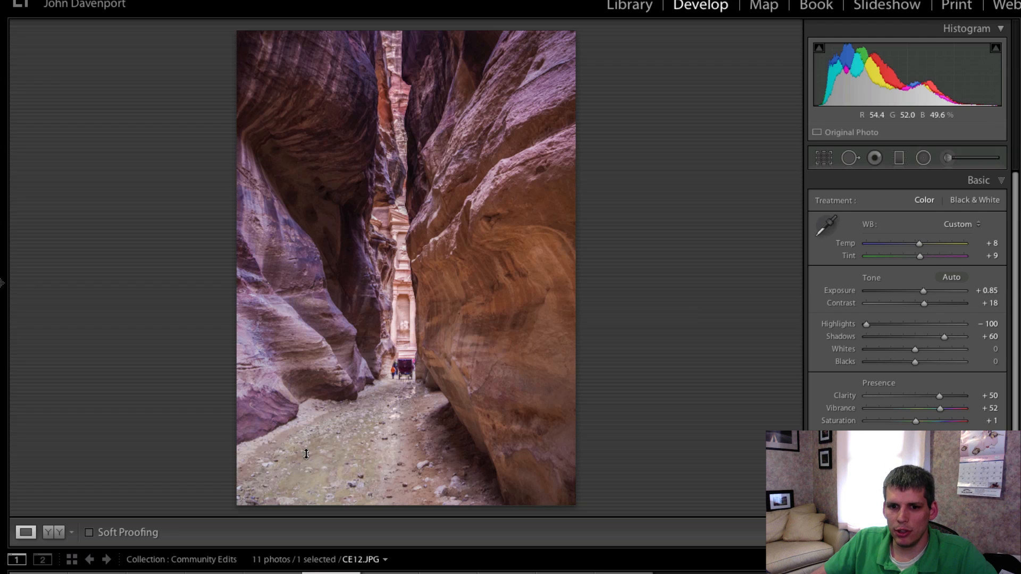
Open the Detail panel and set sharpening Amount to 82 and Radius to 1.8
scroll(941, 393, down, 3)
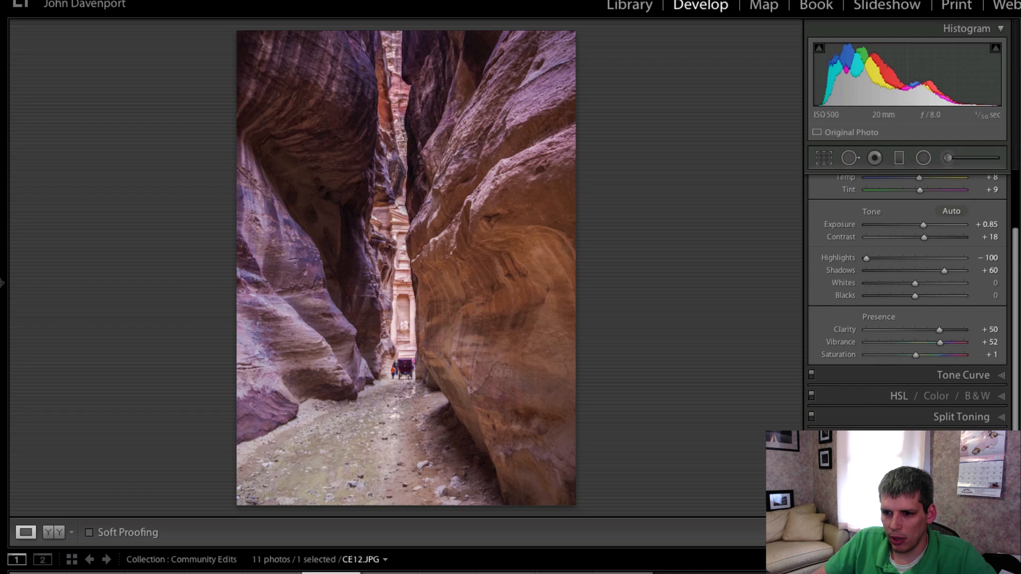
click(951, 437)
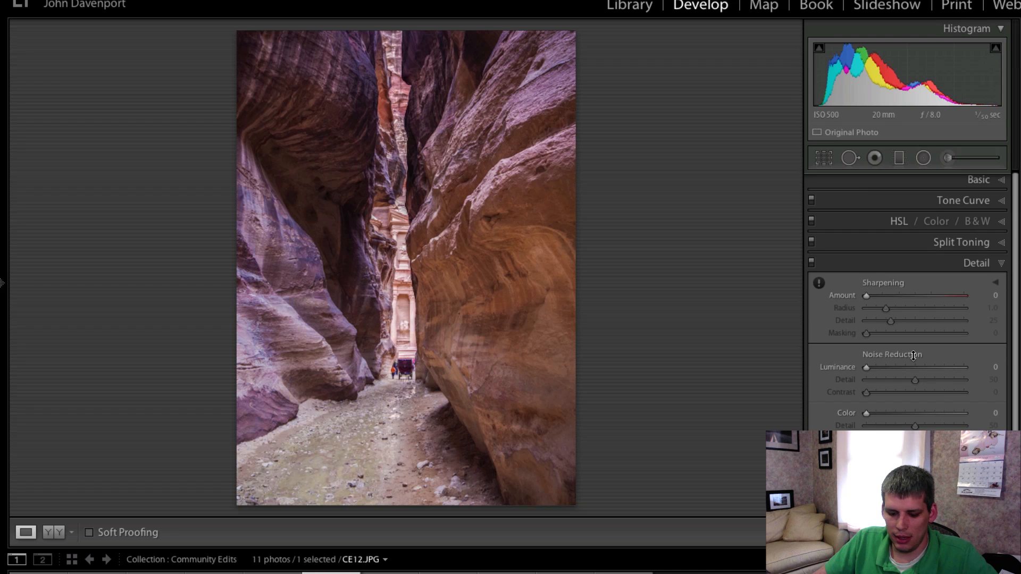
key(alt)
drag(883, 299, 914, 311)
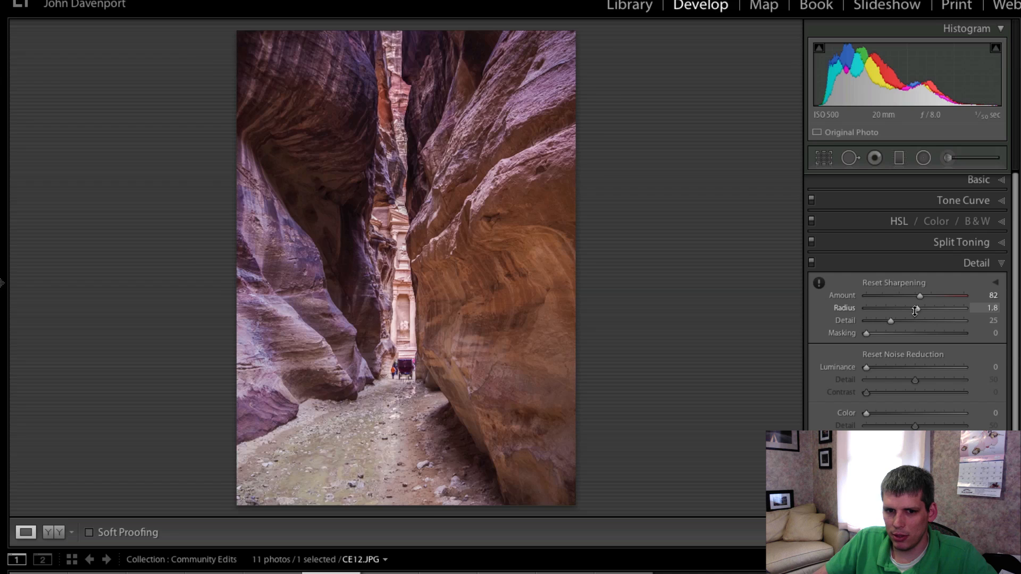
Set sharpening Masking to 69 and Detail to 46
drag(866, 333, 933, 336)
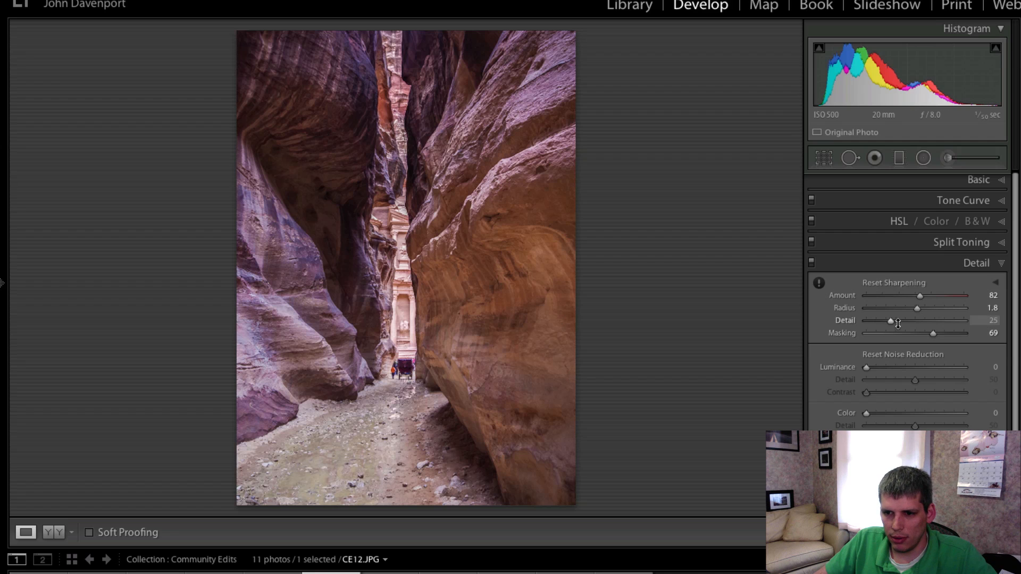
drag(891, 321, 906, 323)
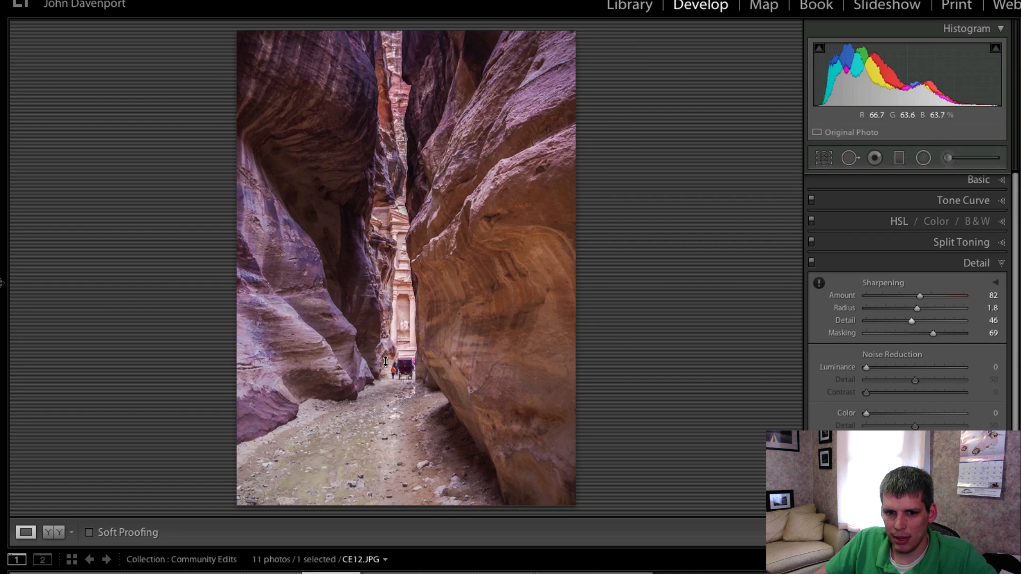
Zoom in on the carriage in the canyon to inspect the sharpening, then return to the full view
click(387, 361)
scroll(537, 400, down, 4)
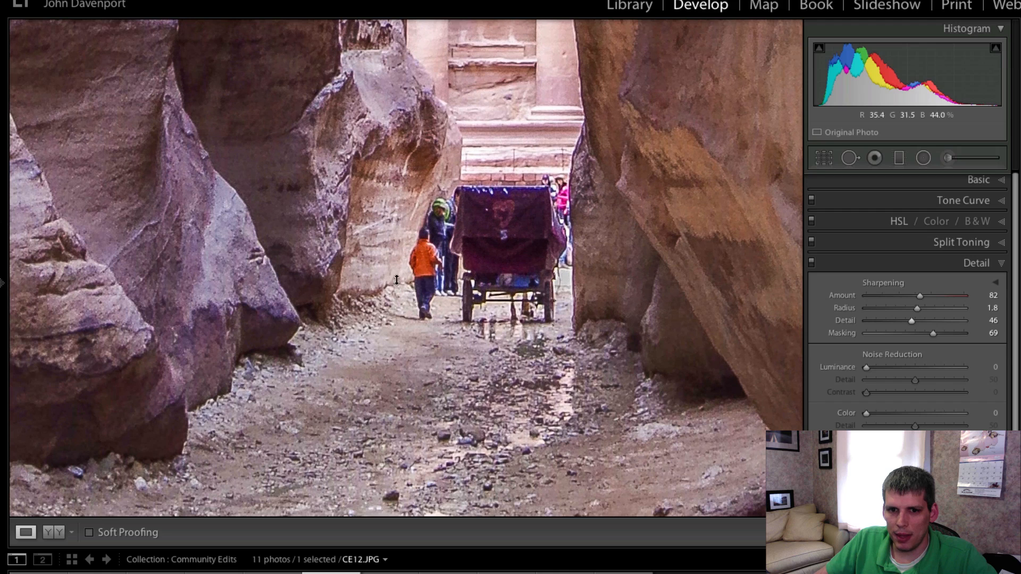
click(558, 398)
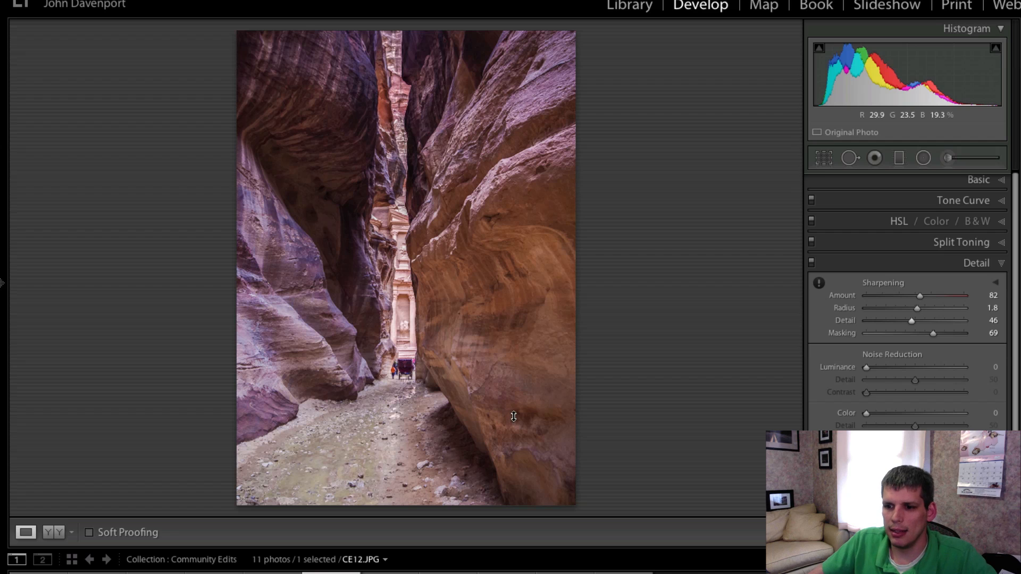
Collapse the Detail panel and draw a radial filter spanning most of the photo's width, centred on the canyon gap
click(979, 262)
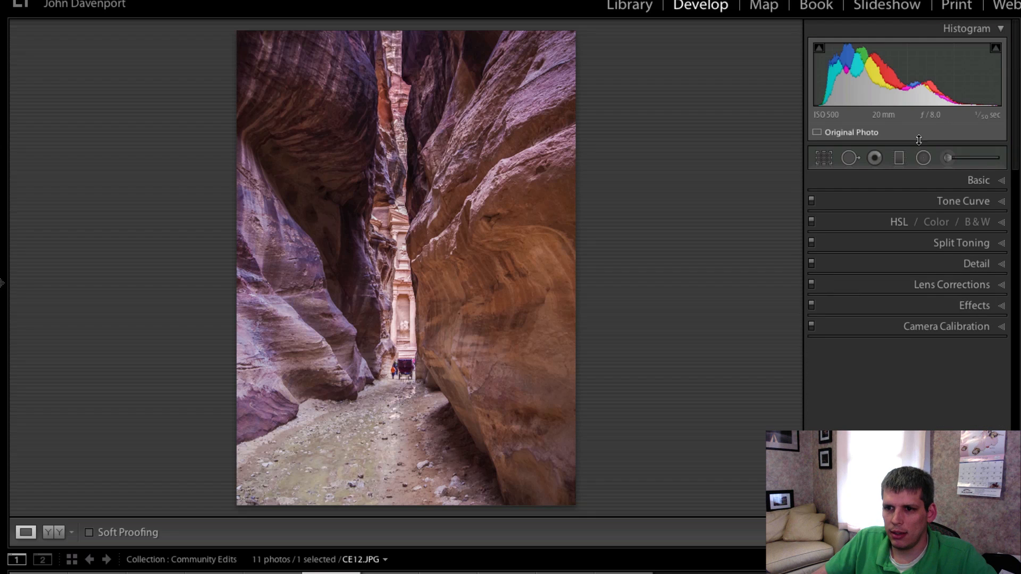
click(923, 158)
drag(544, 416, 558, 392)
drag(409, 97, 410, 263)
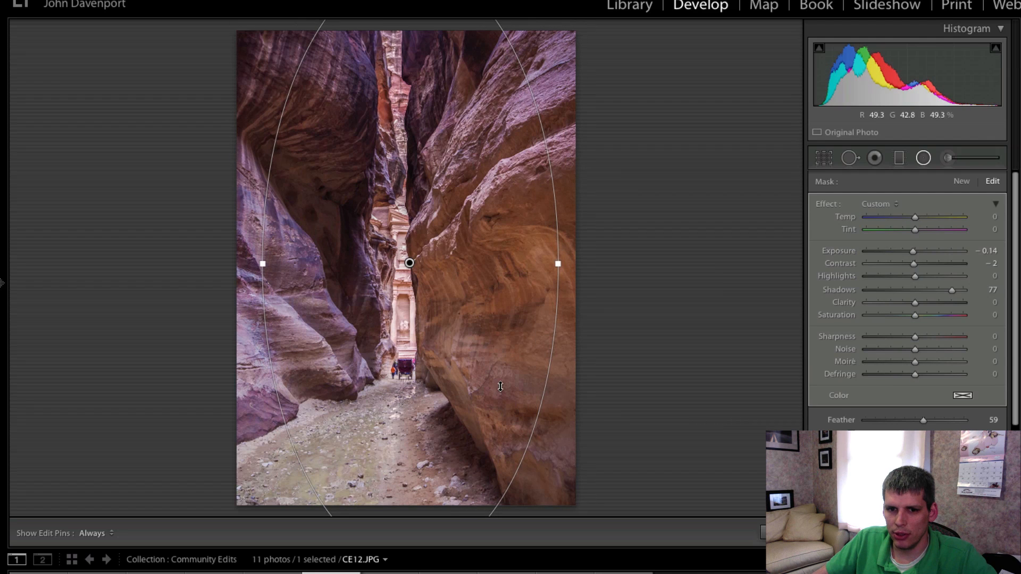
Set the radial filter's Exposure to 0.41, Highlights to -88 and Shadows to 100, then close the filter tool
double_click(866, 288)
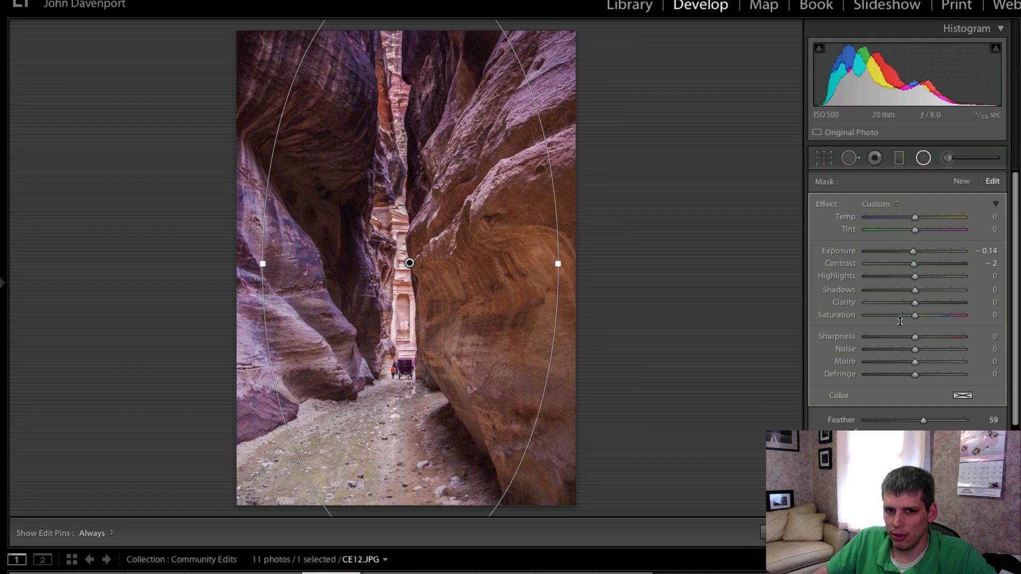
drag(914, 252, 914, 252)
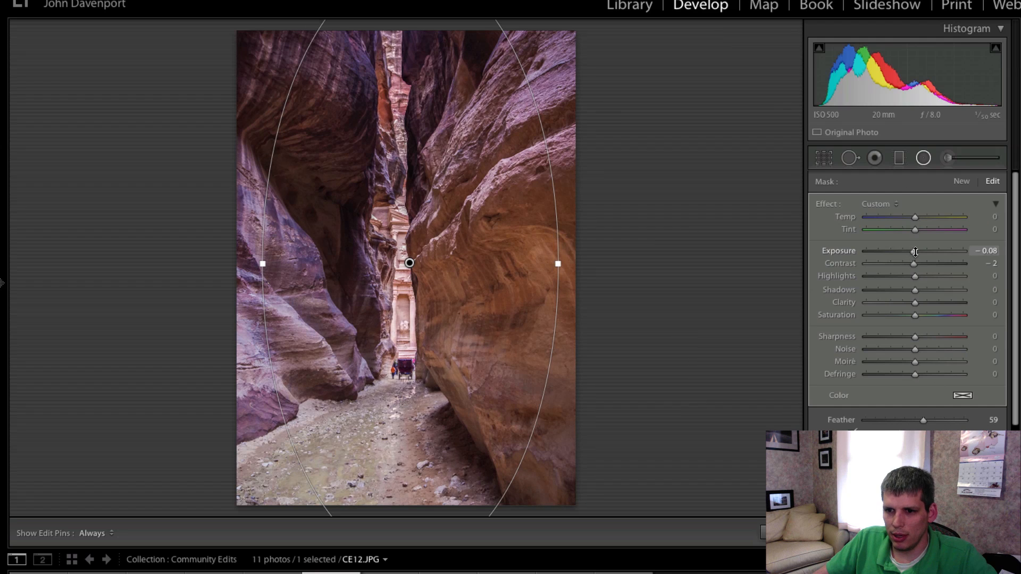
drag(914, 290, 967, 297)
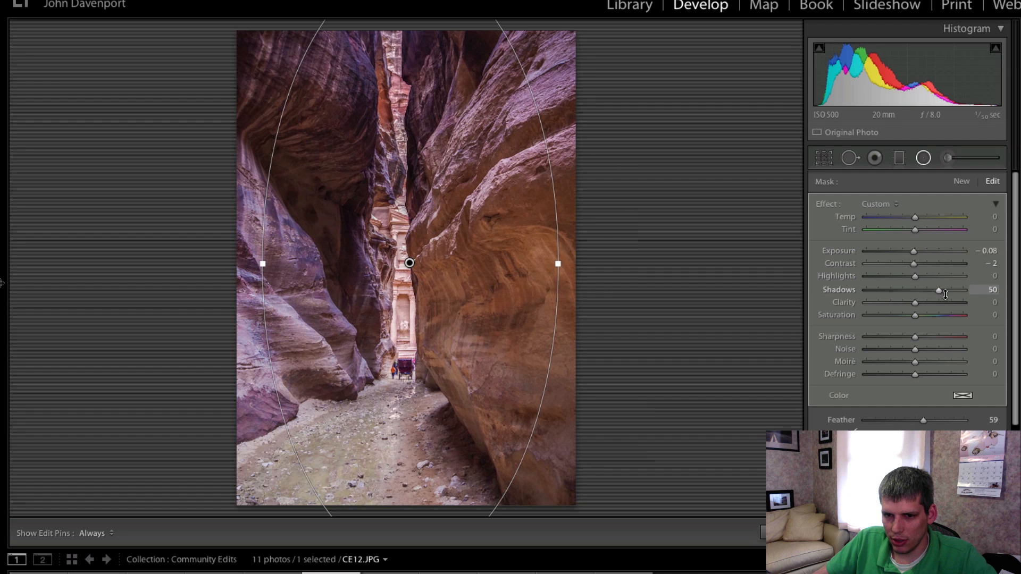
drag(915, 276, 892, 277)
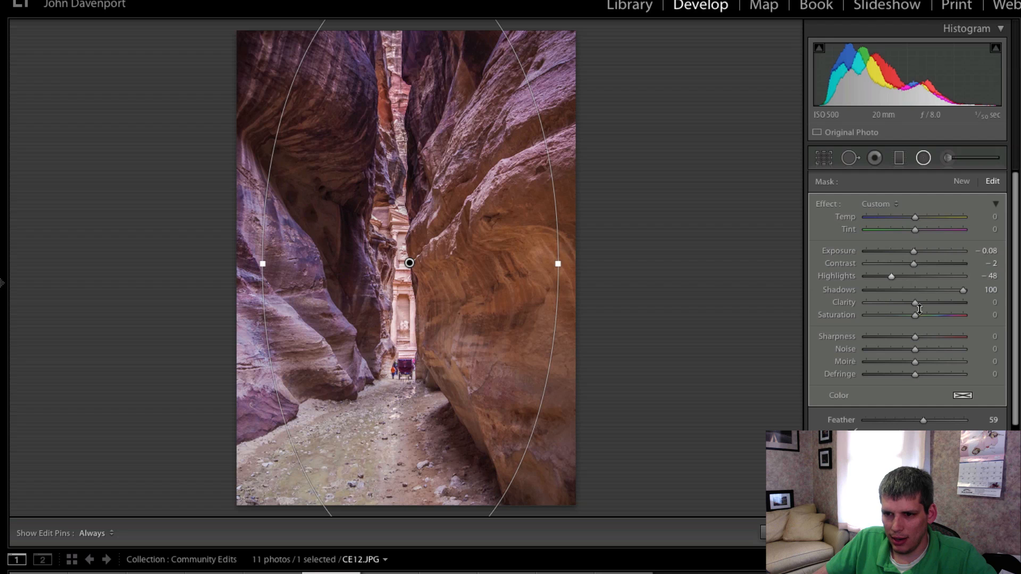
mouse_move(917, 253)
mouse_down()
mouse_move(870, 278)
mouse_move(916, 254)
mouse_up()
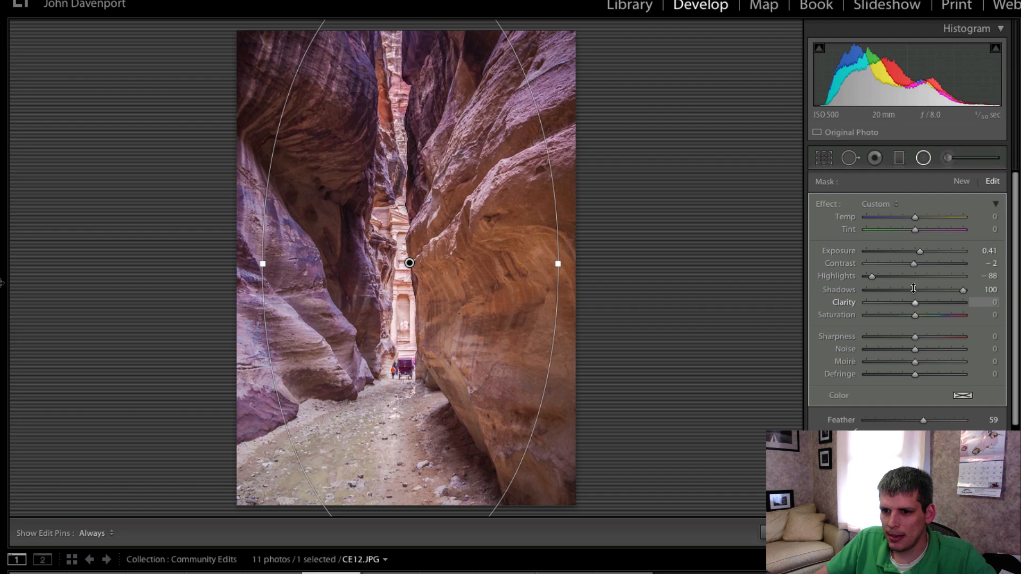
click(925, 157)
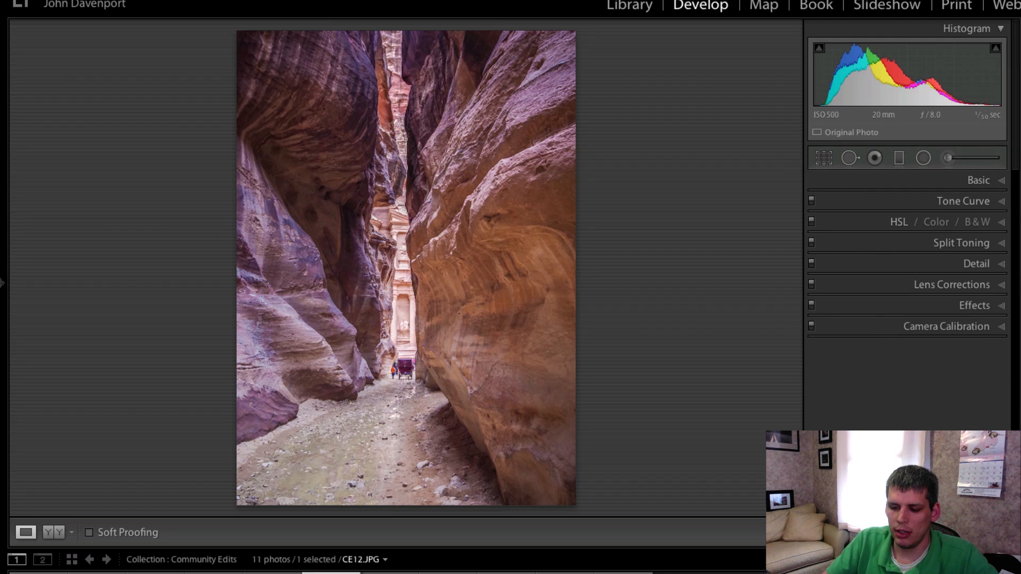
Reopen the radial filter and toggle its effect on and off repeatedly to compare the photo with and without it
click(923, 158)
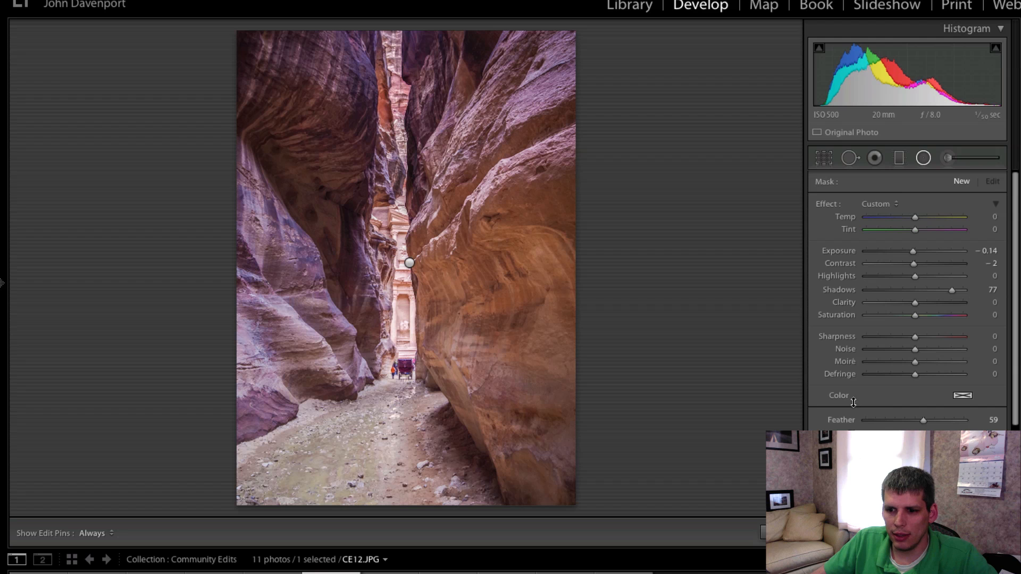
click(817, 453)
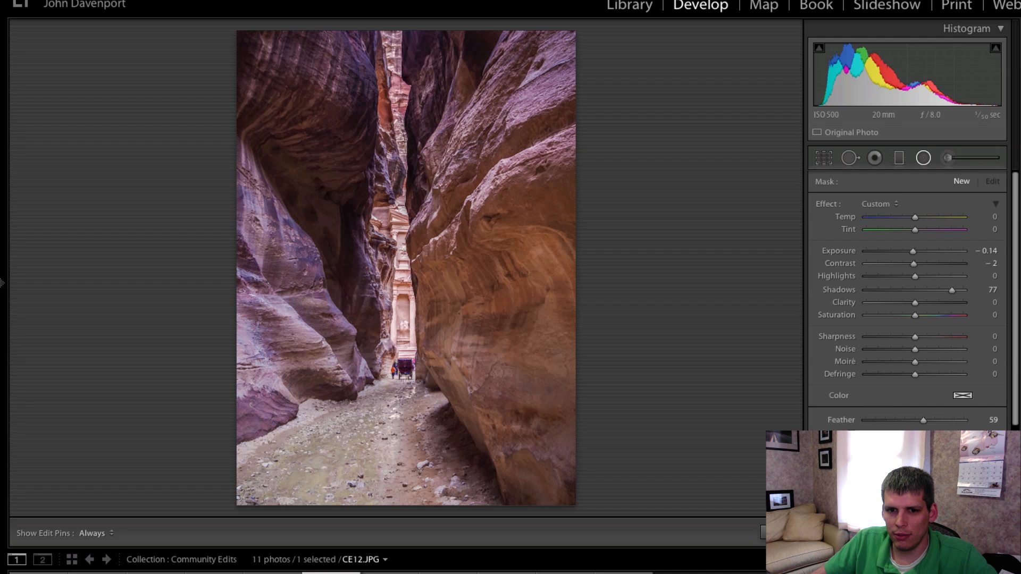
click(817, 453)
click(817, 453)
click(817, 453)
click(817, 452)
click(817, 453)
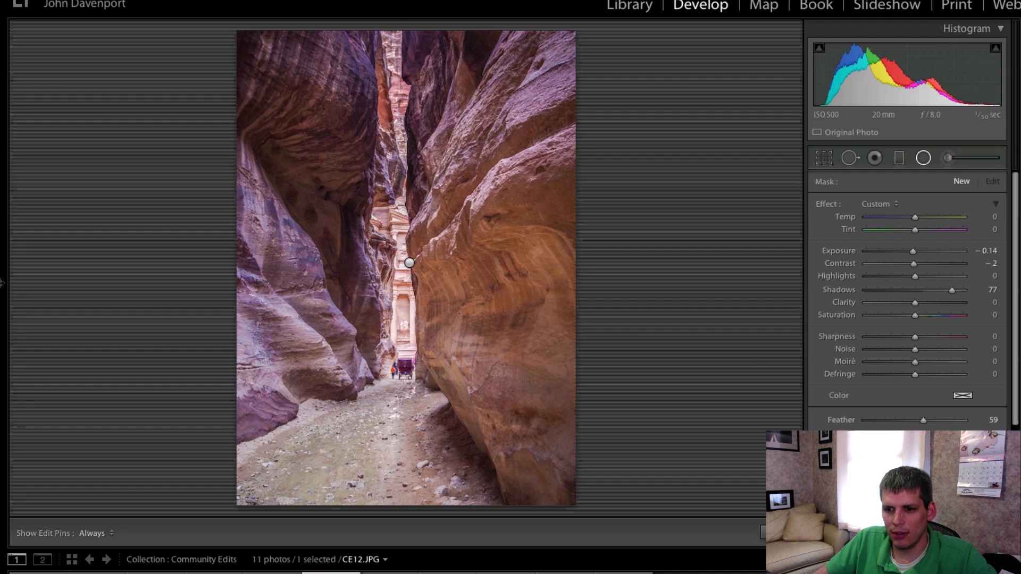
click(818, 453)
click(818, 453)
click(818, 453)
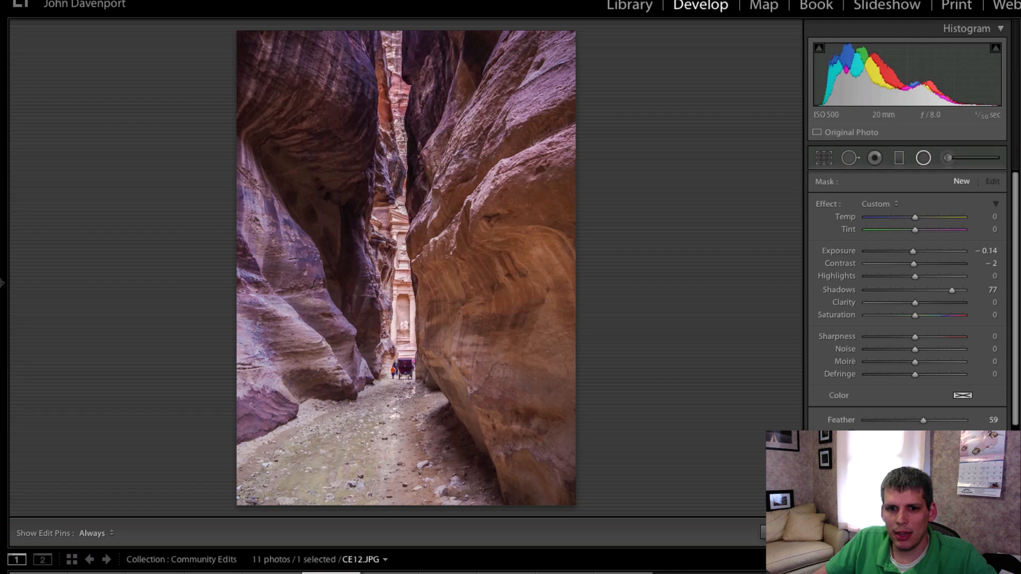
click(817, 453)
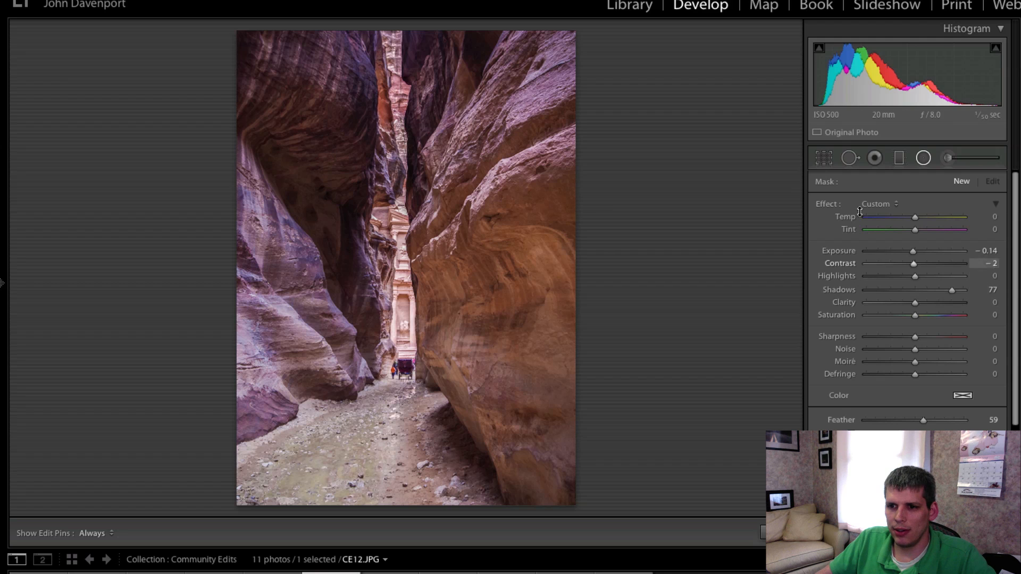
Select the radial filter and widen its ellipse to reach the photo's left and right edges, then close the tool
click(924, 158)
click(923, 158)
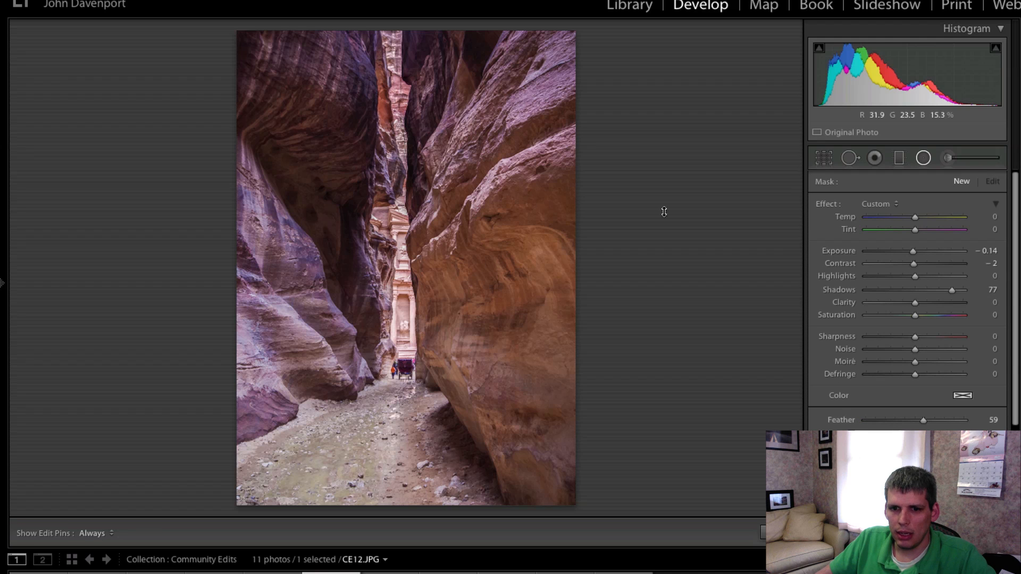
click(409, 262)
drag(263, 264, 239, 264)
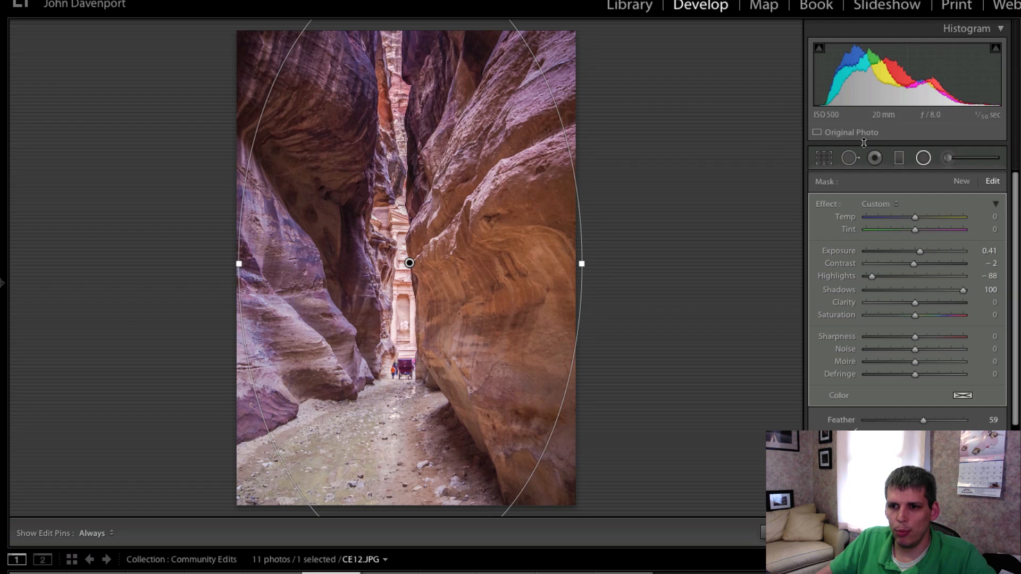
click(923, 158)
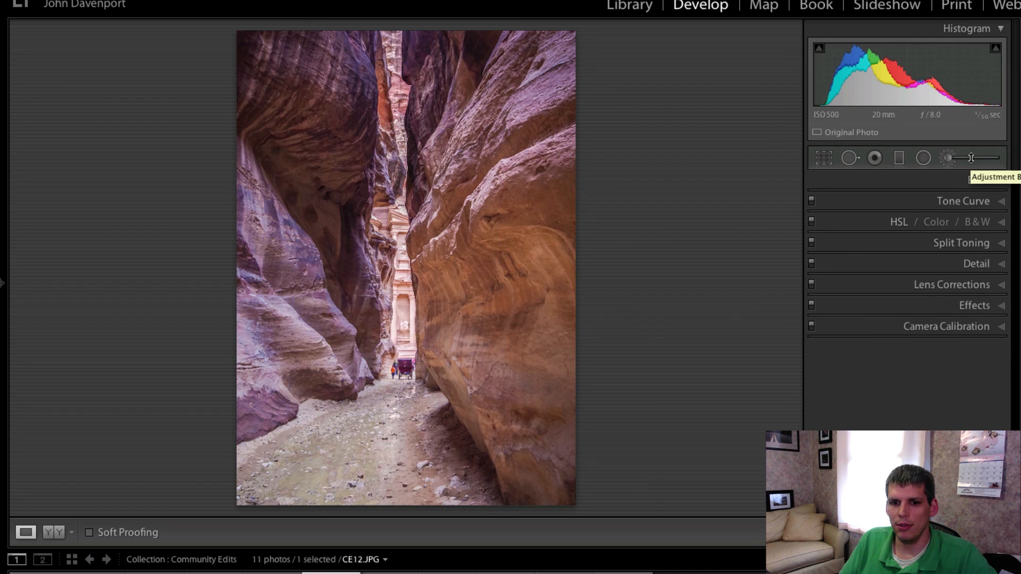